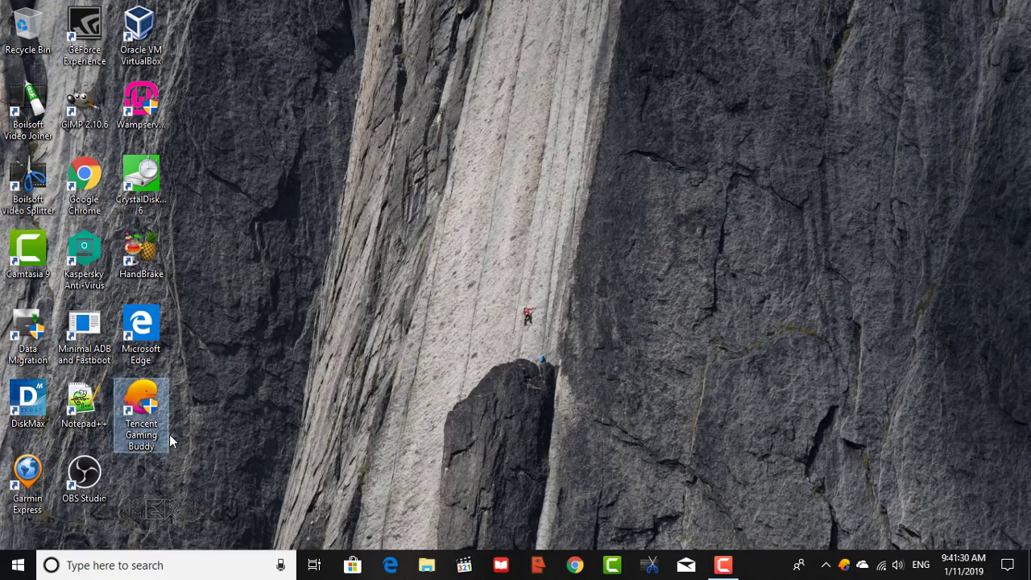
Launch Tencent Gaming Buddy from its desktop shortcut
double_click(166, 435)
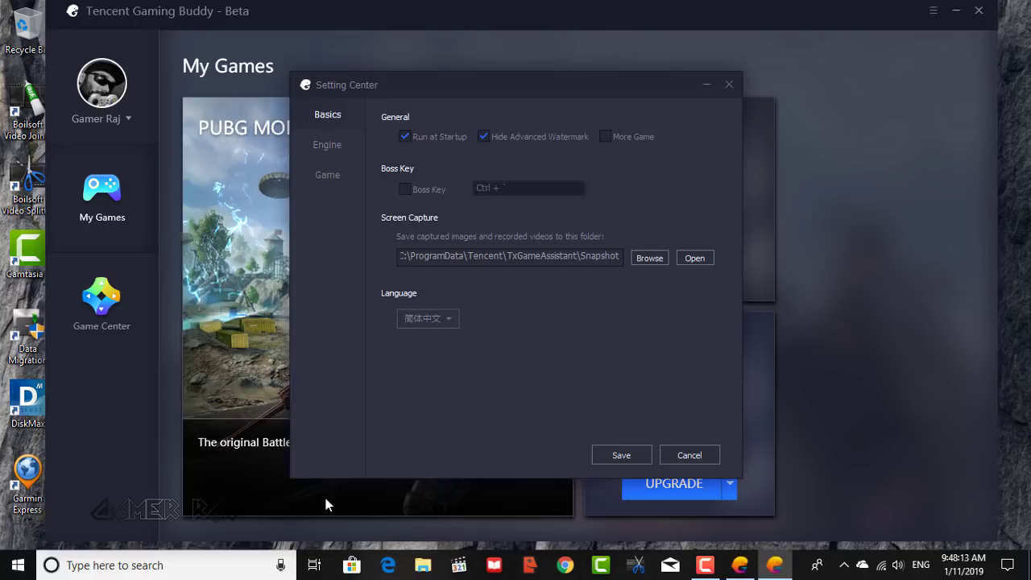
Save the settings, close the launcher, and quit Gaming Buddy from the system tray
key("Return")
key("Return")
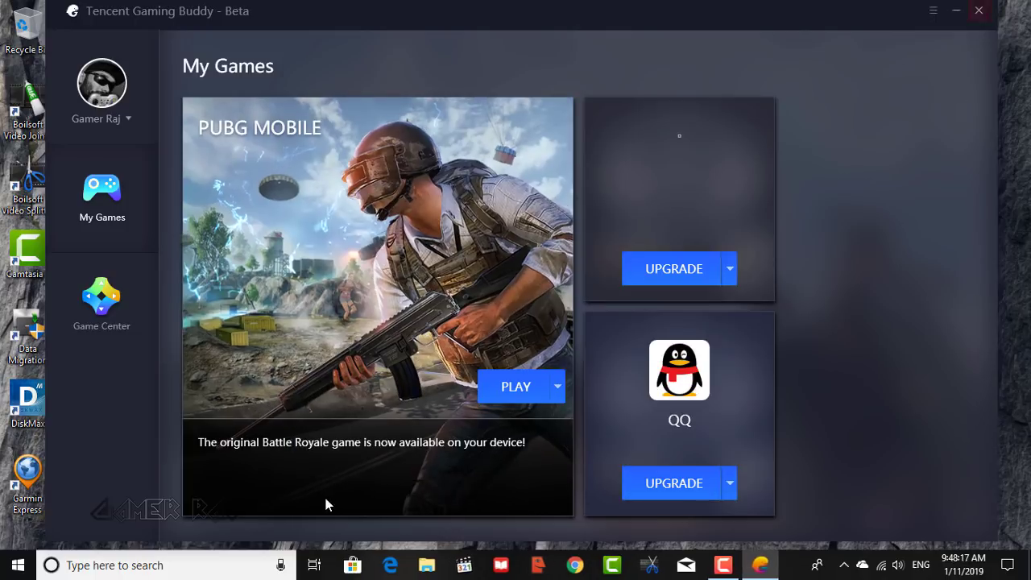
key("alt+F4")
left_click(843, 565)
right_click(859, 500)
left_click(871, 495)
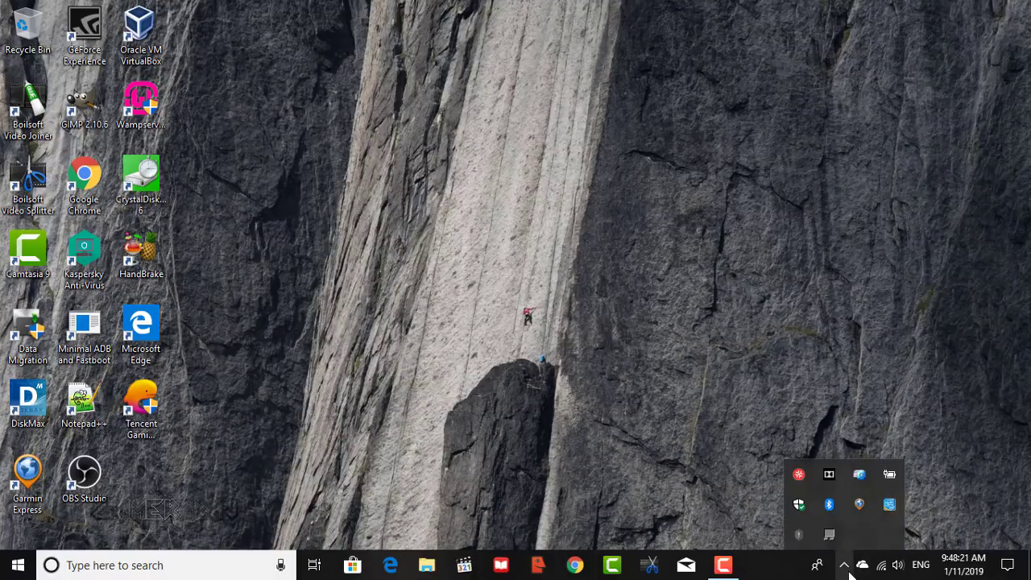
Refresh the Windows desktop five times from its context menu
right_click(742, 286)
left_click(772, 330)
right_click(772, 246)
left_click(803, 291)
right_click(694, 158)
left_click(713, 206)
right_click(609, 190)
left_click(641, 235)
right_click(642, 233)
left_click(674, 279)
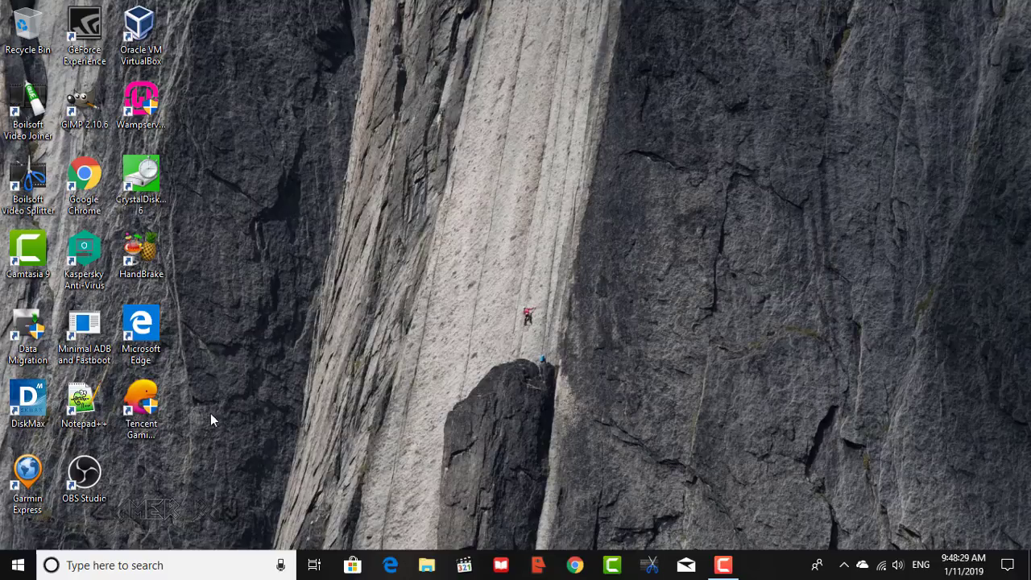
Relaunch Gaming Buddy, save its settings, then close it and quit from the tray
double_click(165, 412)
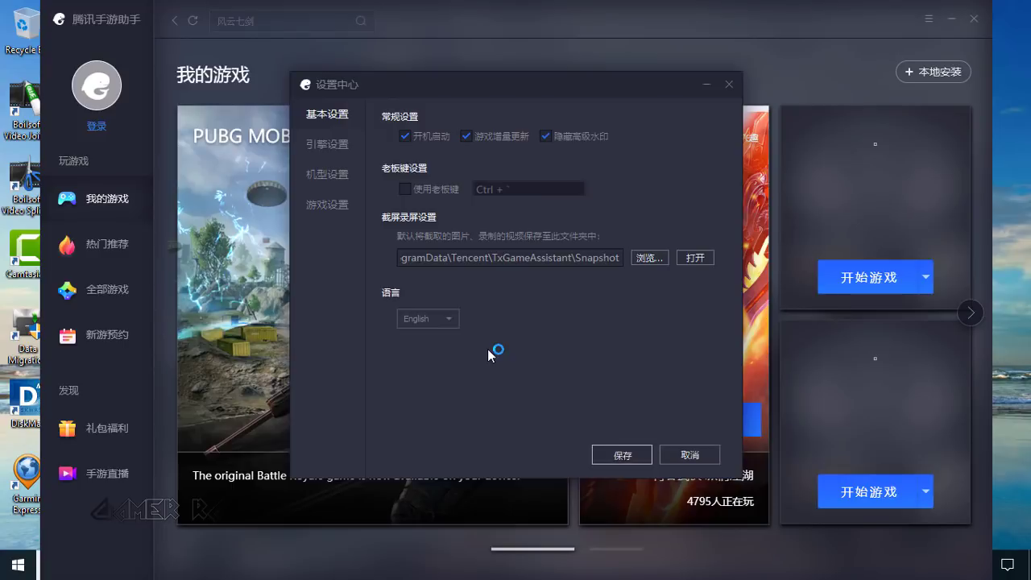
left_click(609, 306)
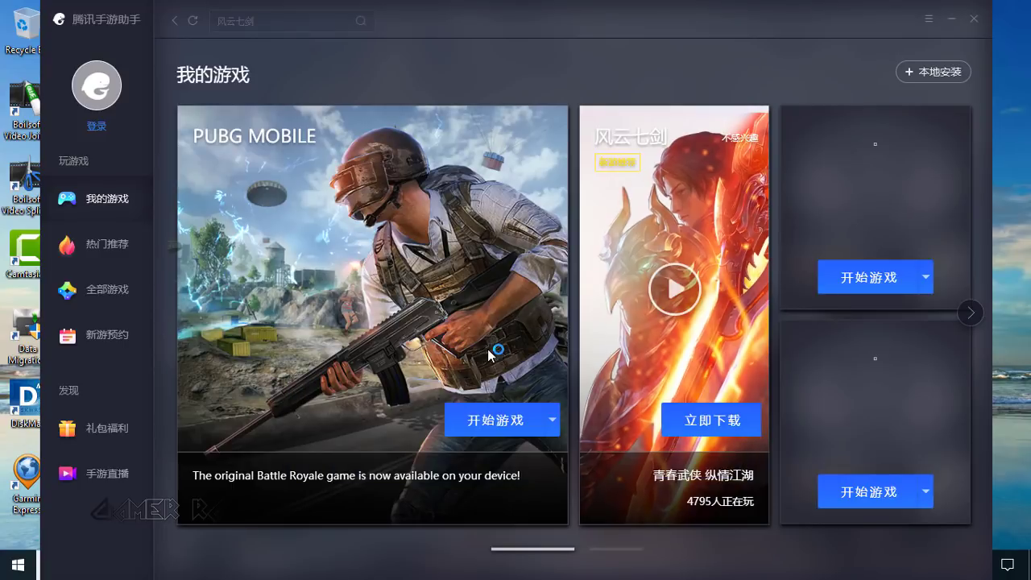
left_click(973, 18)
left_click(844, 565)
right_click(859, 504)
left_click(890, 499)
Refresh the desktop three more times after Gaming Buddy has exited
right_click(769, 296)
left_click(793, 337)
right_click(540, 246)
left_click(566, 289)
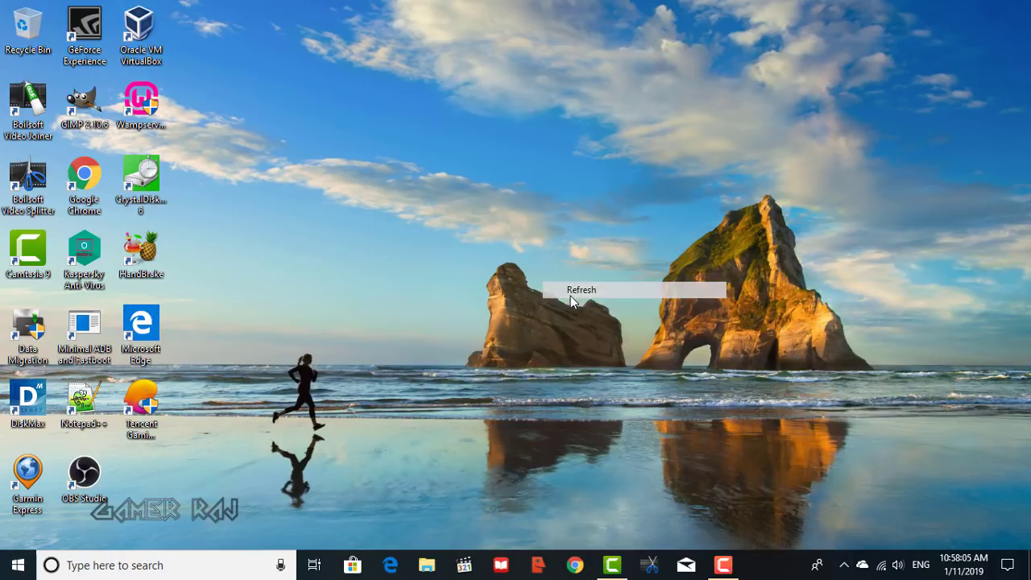
right_click(573, 256)
left_click(617, 300)
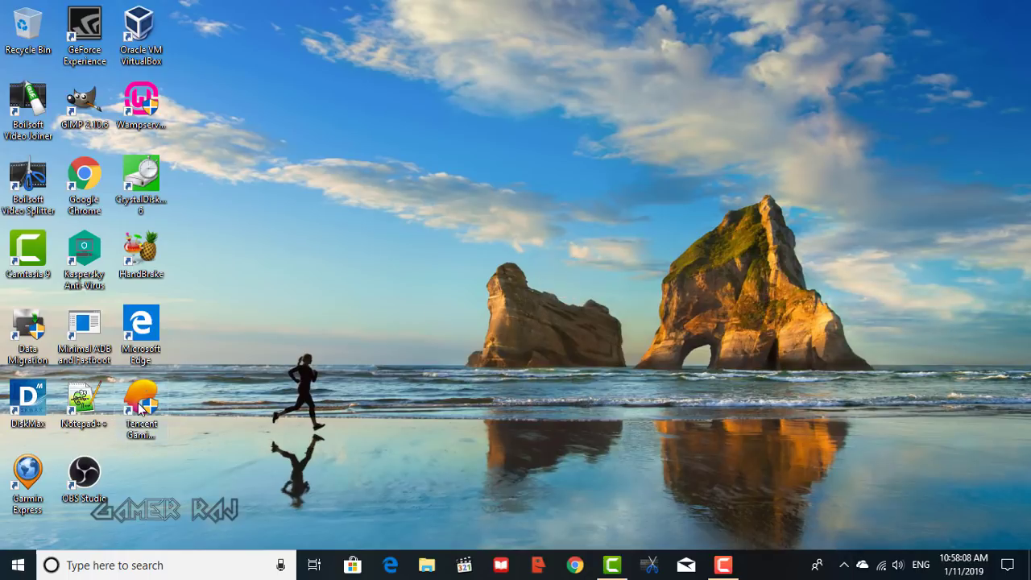
Relaunch Gaming Buddy and run Update from the ≡ main options menu
double_click(138, 409)
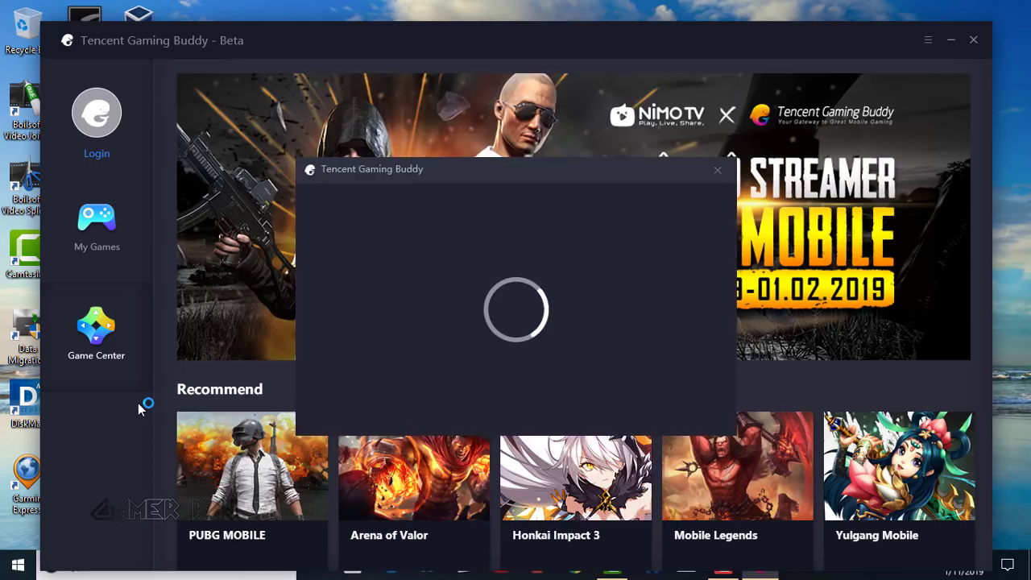
left_click(927, 39)
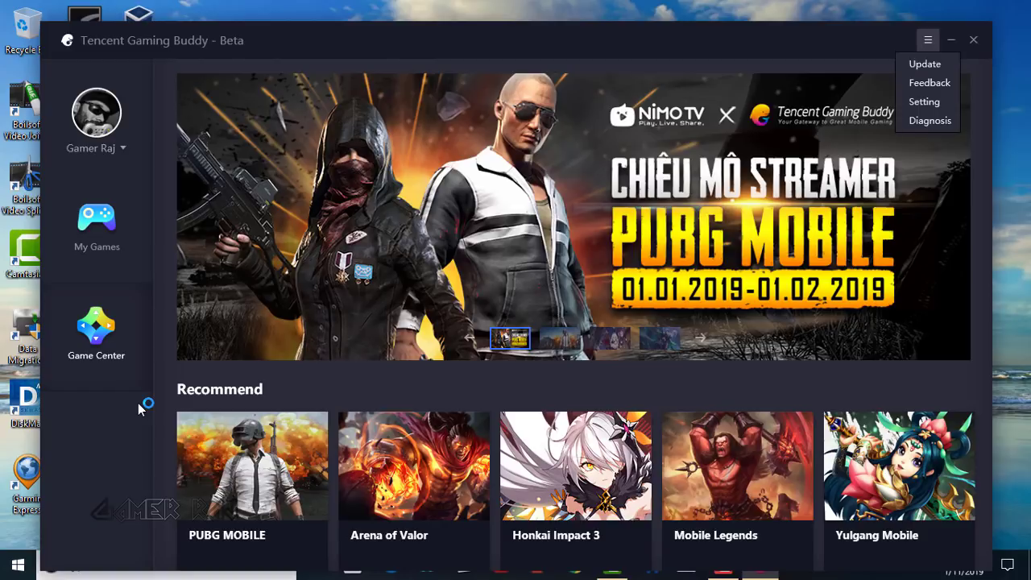
left_click(926, 62)
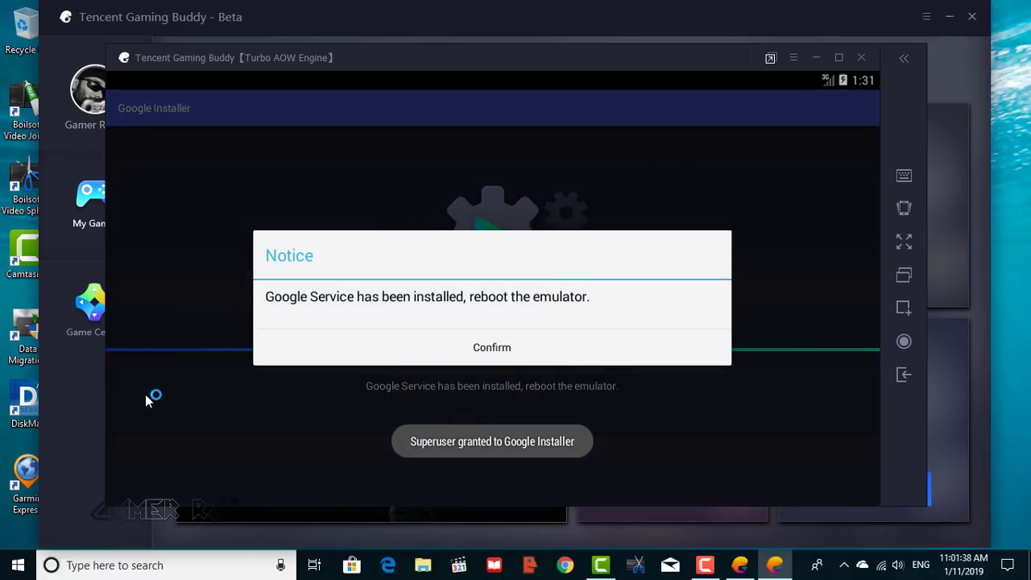
Acknowledge the Google services installed notice and exit the emulator to reboot it
key("Return")
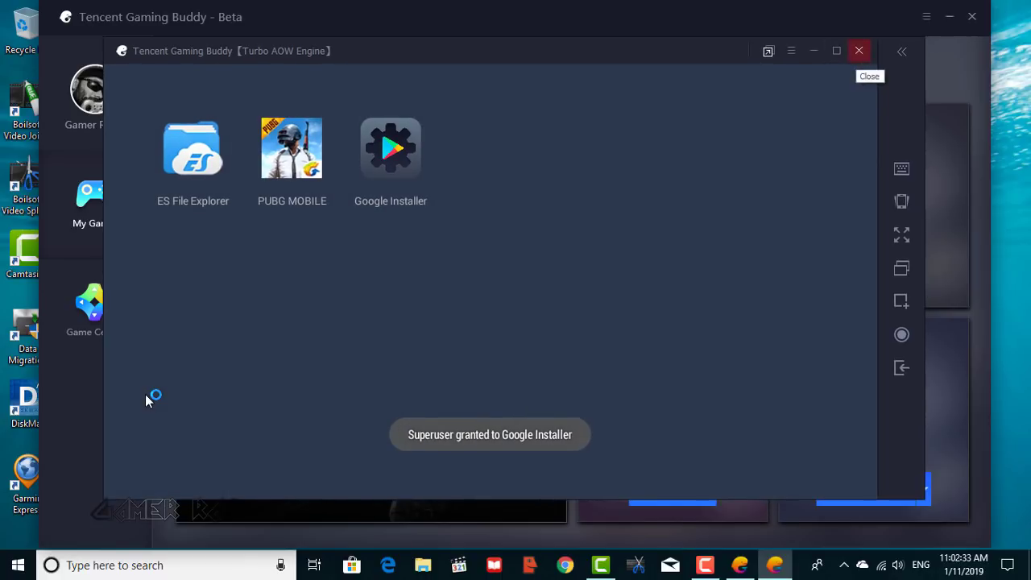
left_click(858, 51)
left_click(531, 299)
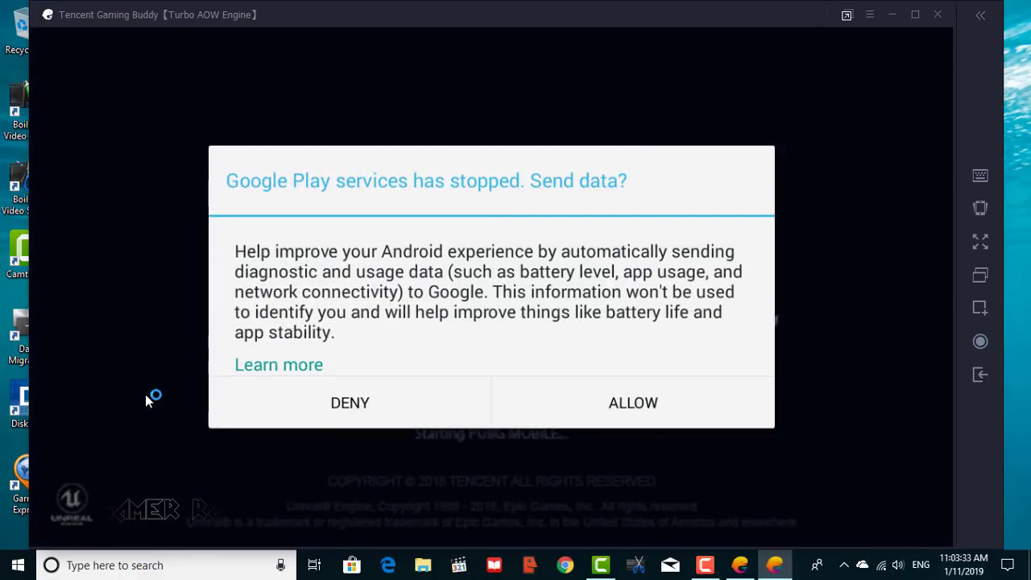
Decline the Google Play services prompt, then exit the emulator and confirm
key("Tab")
key("Return")
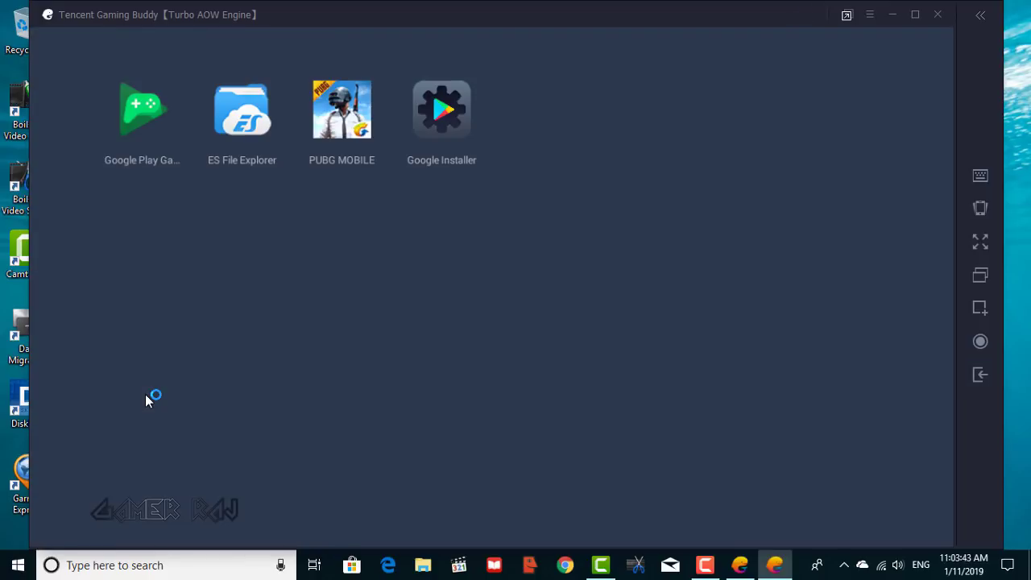
key("alt+F4")
key("Return")
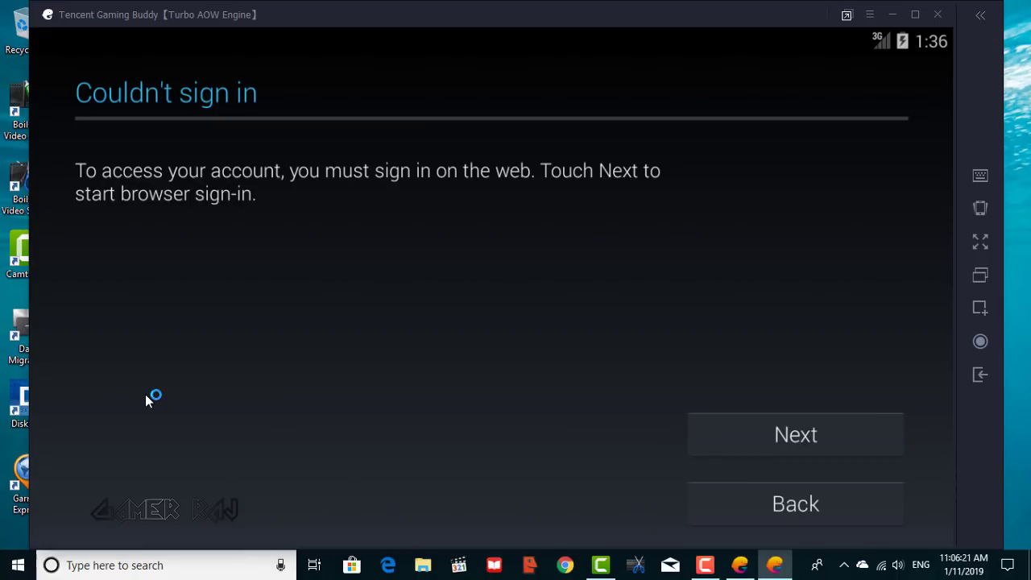
Continue from the sign-in error to the browser sign-in page
key("Return")
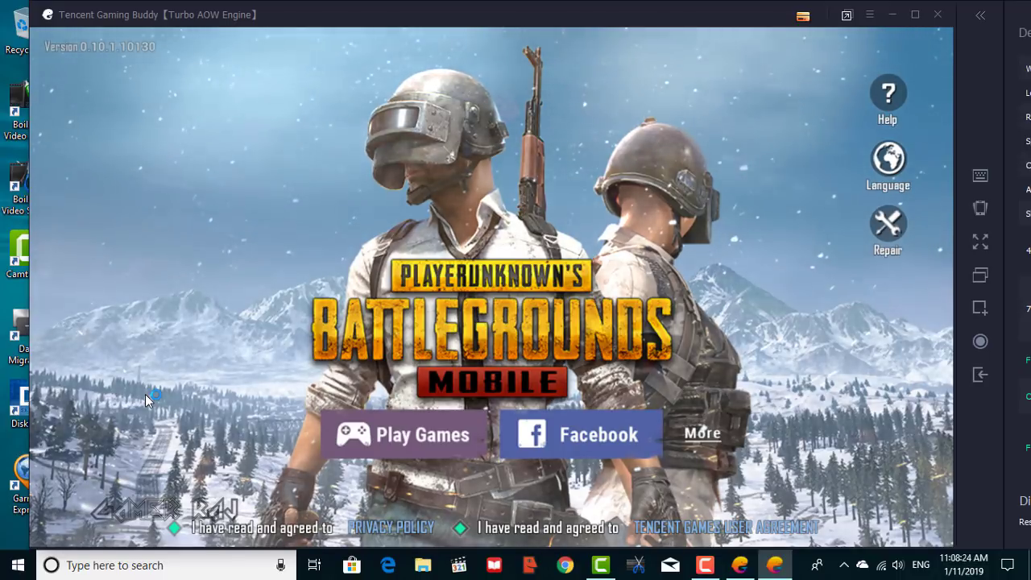
Exit PUBG MOBILE and confirm quitting the game
key("Escape")
key("Return")
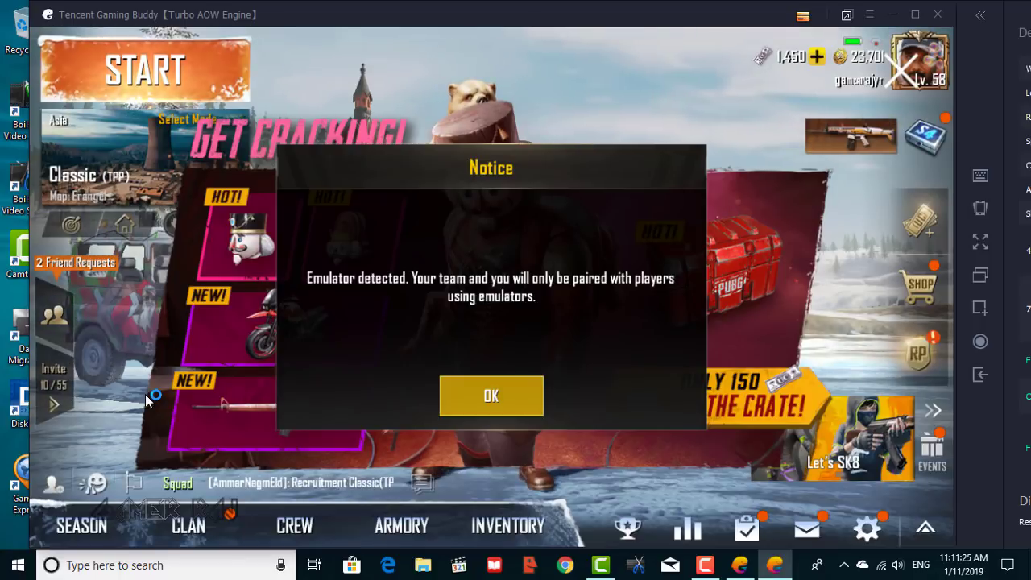
Dismiss the emulator-detected notice and pick the 300 + 25 UC pack in the store
key("Escape")
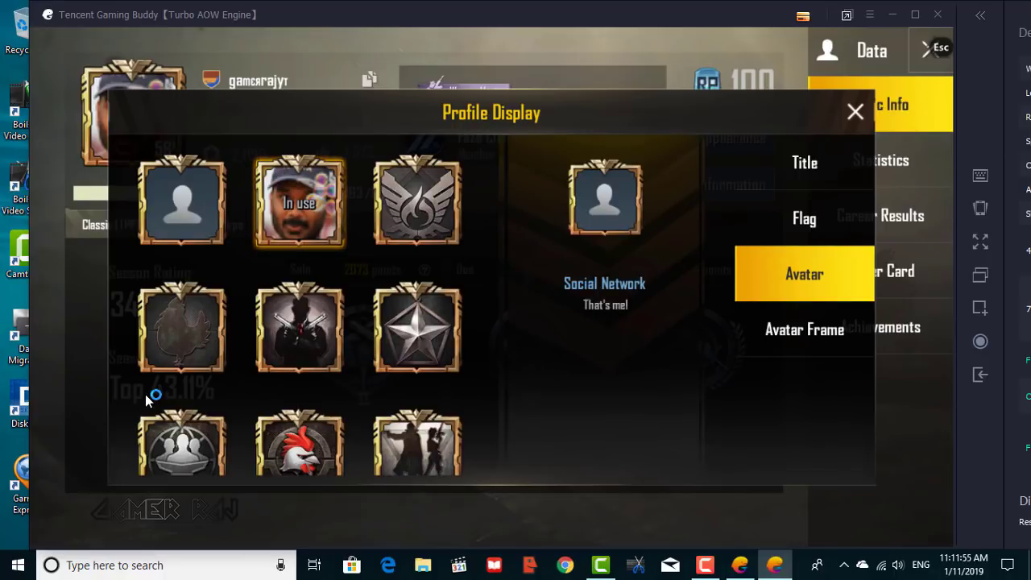
scroll(147, 399, "down", 2)
scroll(147, 398, "up", 2)
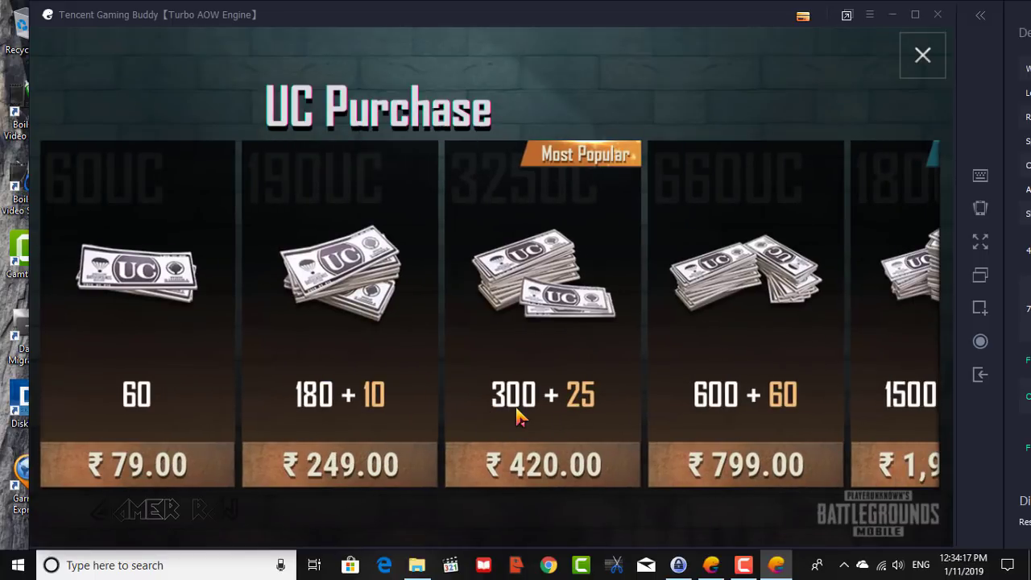
left_click(518, 416)
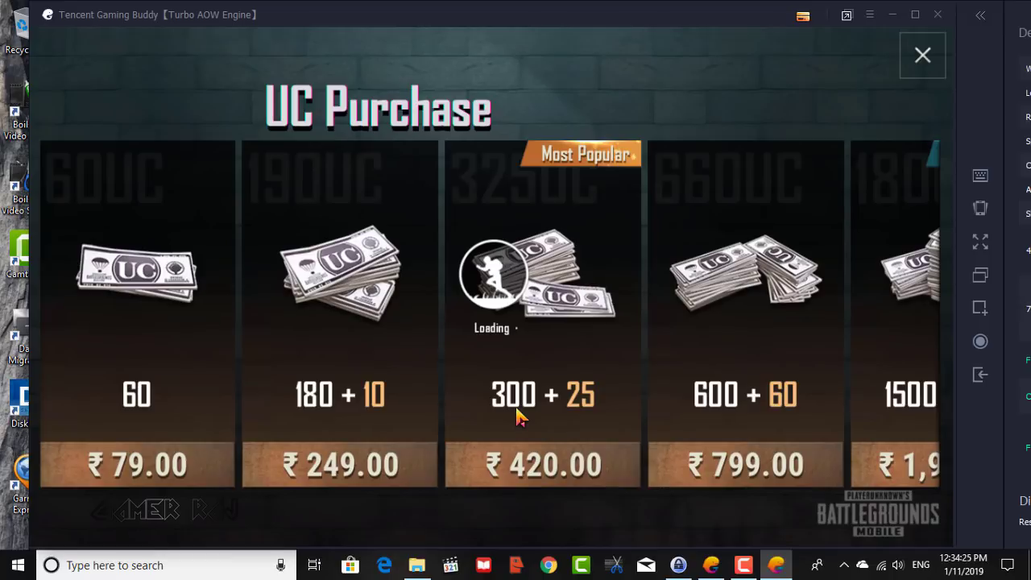